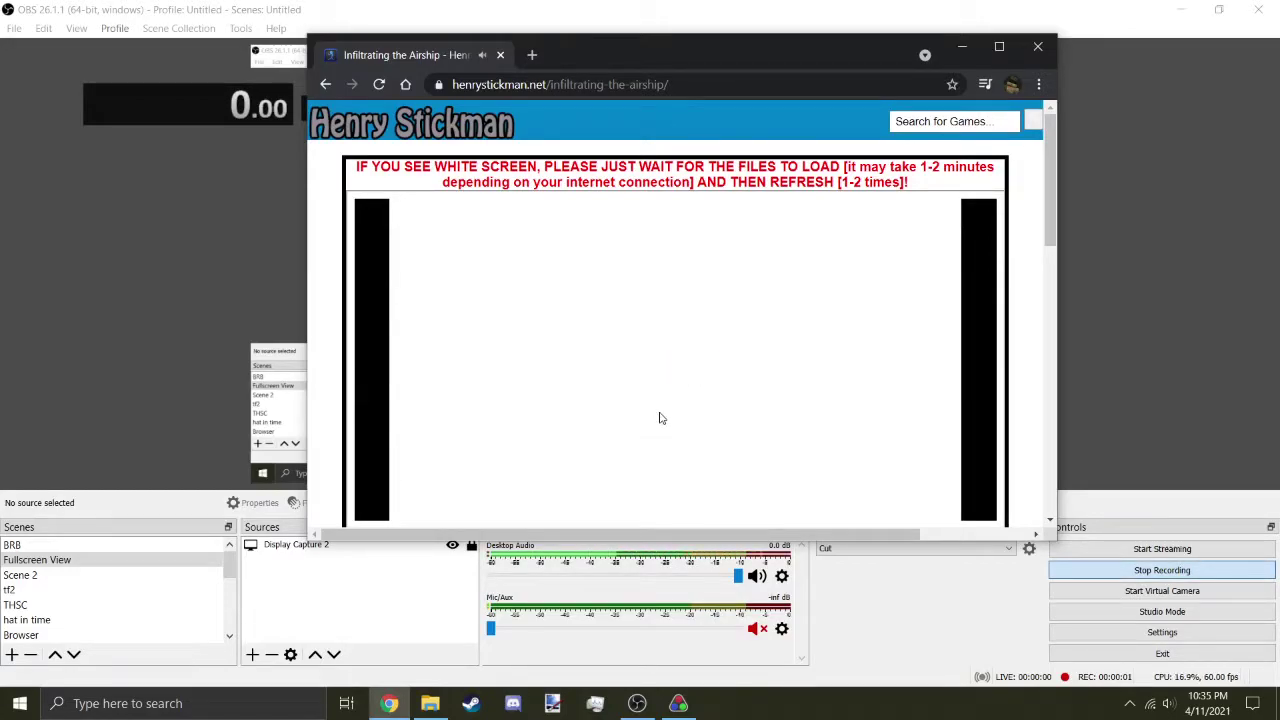
pyautogui.scroll(-1, 727, 352)
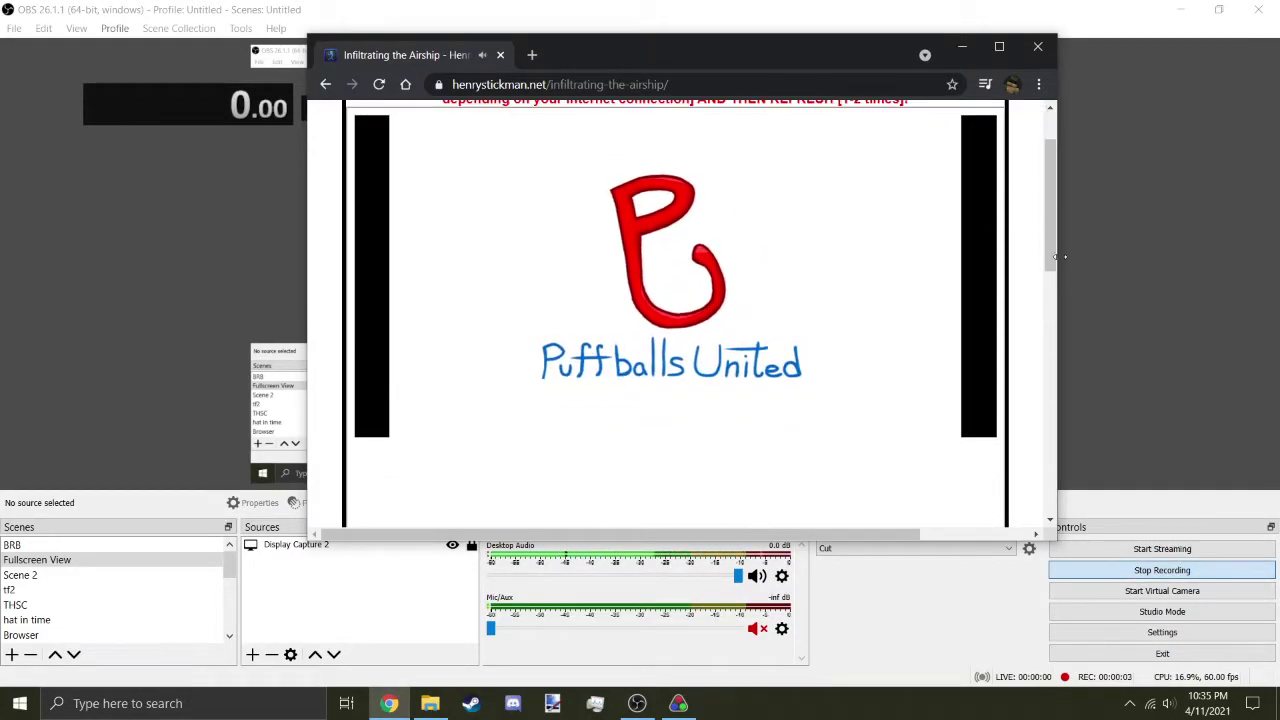
pyautogui.scroll(2, 1058, 257)
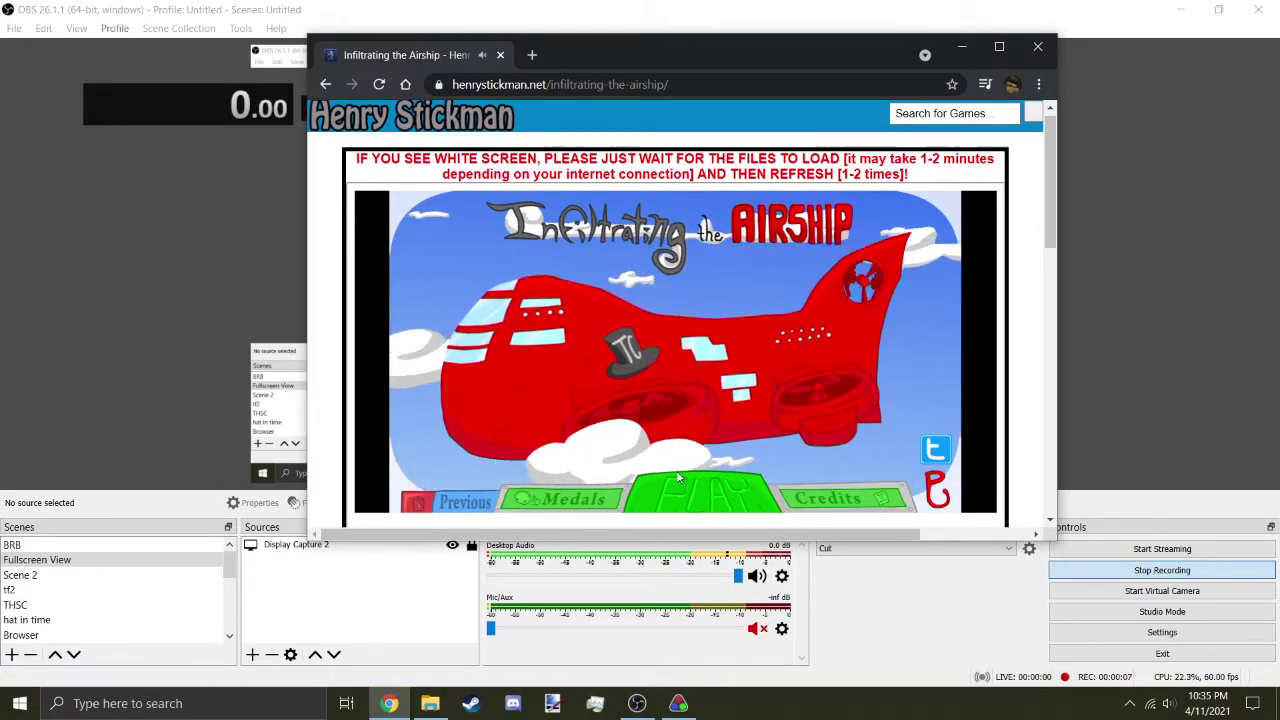
# Step: Start the game from the title screen and watch the intro to the four-tool choice
pyautogui.click(678, 480)
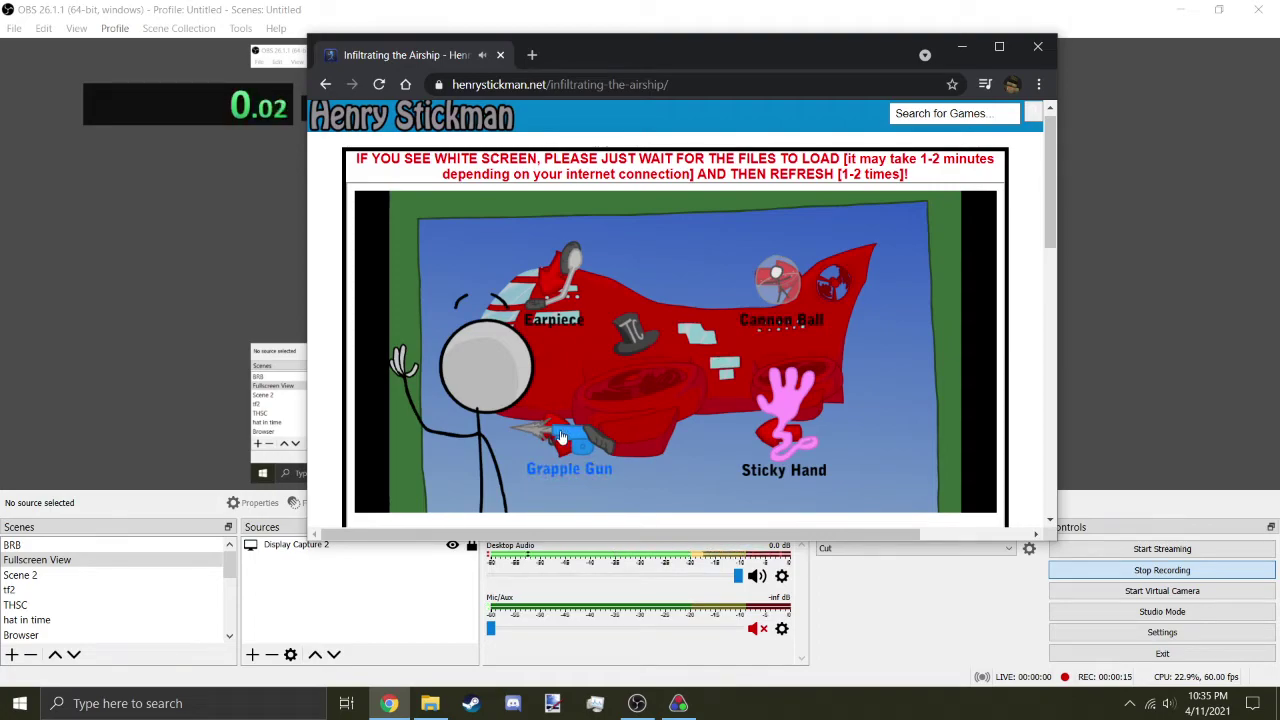
# Step: Take the Grapple Gun, wait on the platform, then go through the vent
pyautogui.click(560, 435)
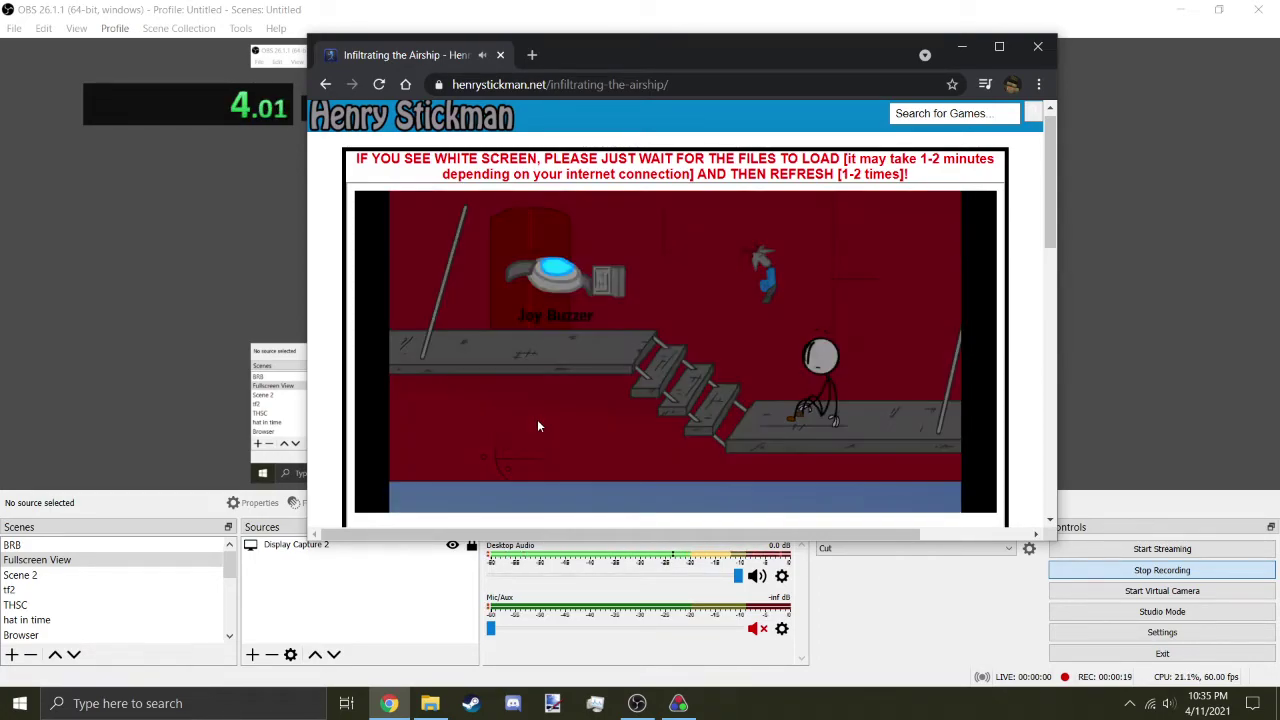
pyautogui.click(554, 412)
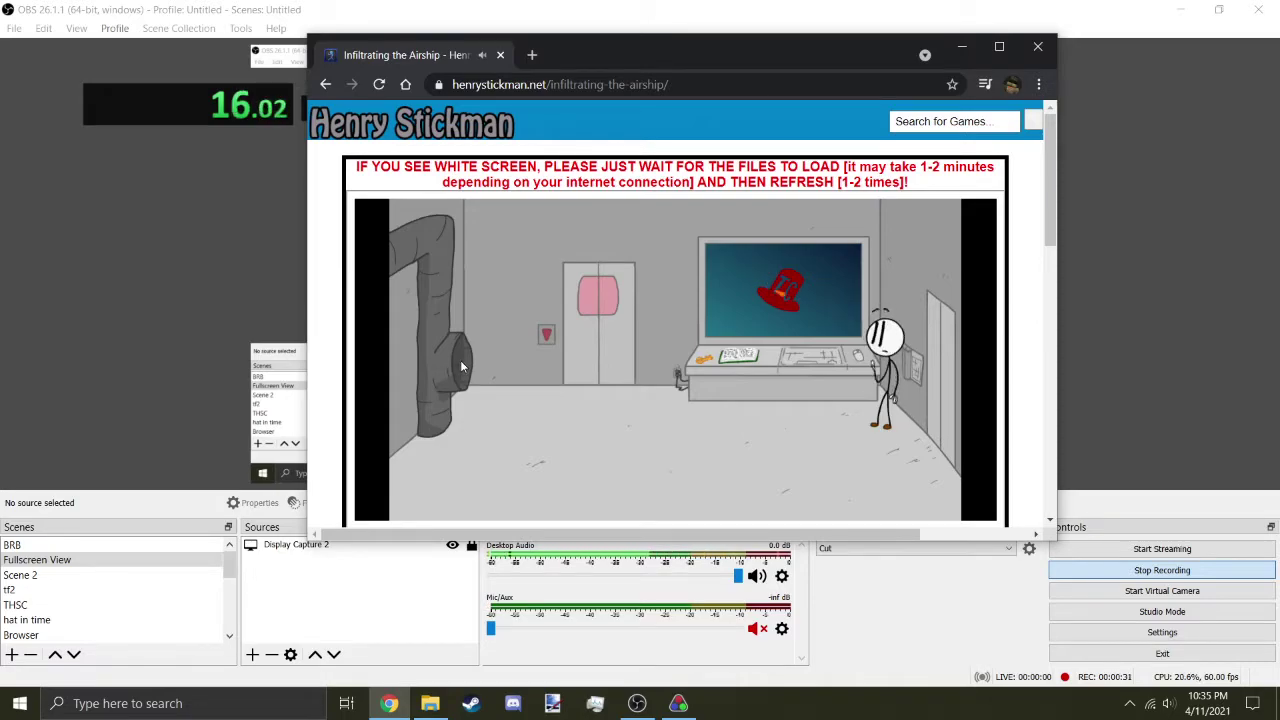
pyautogui.click(461, 367)
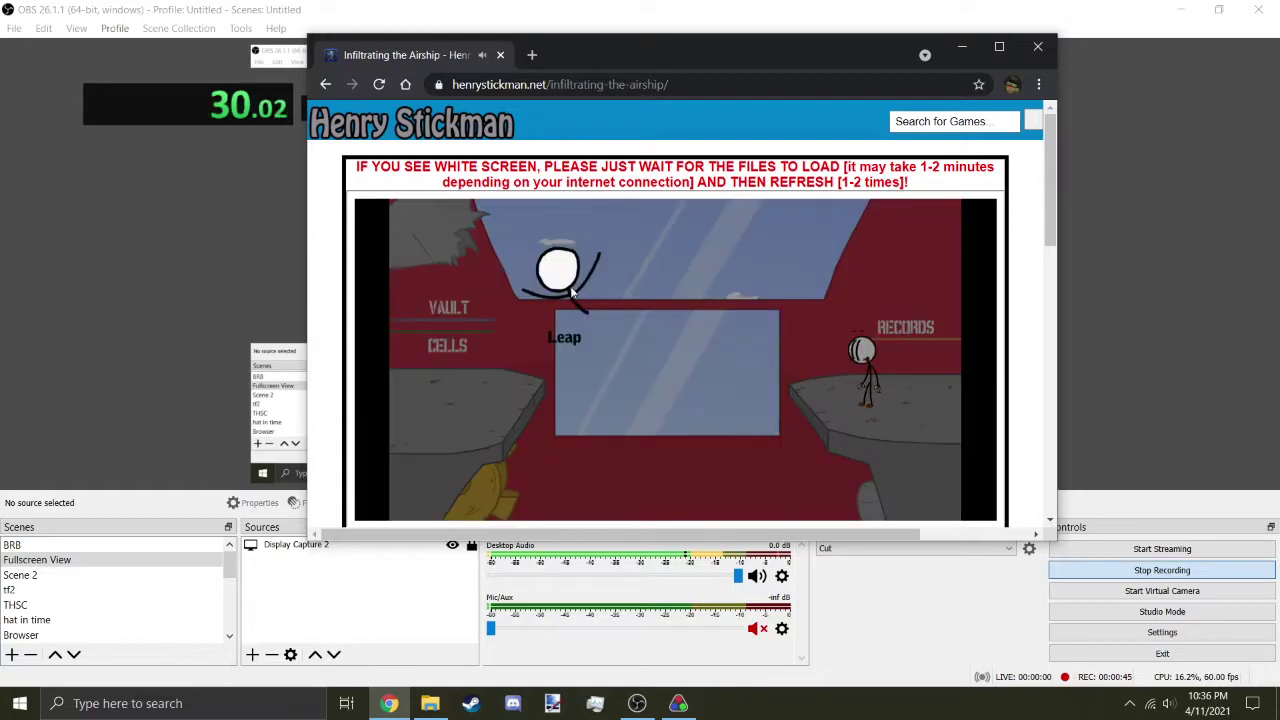
# Step: Leap toward the vault, then use the Paperizor to slip past the cells
pyautogui.click(568, 284)
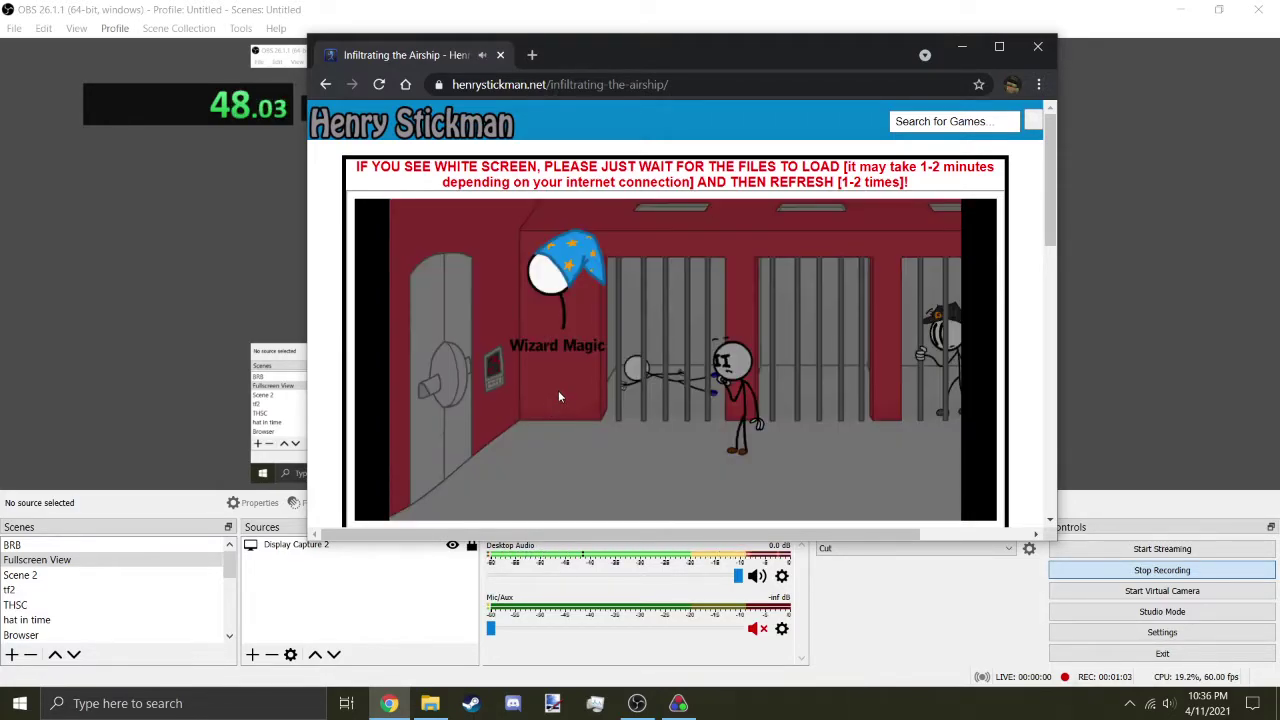
pyautogui.click(557, 440)
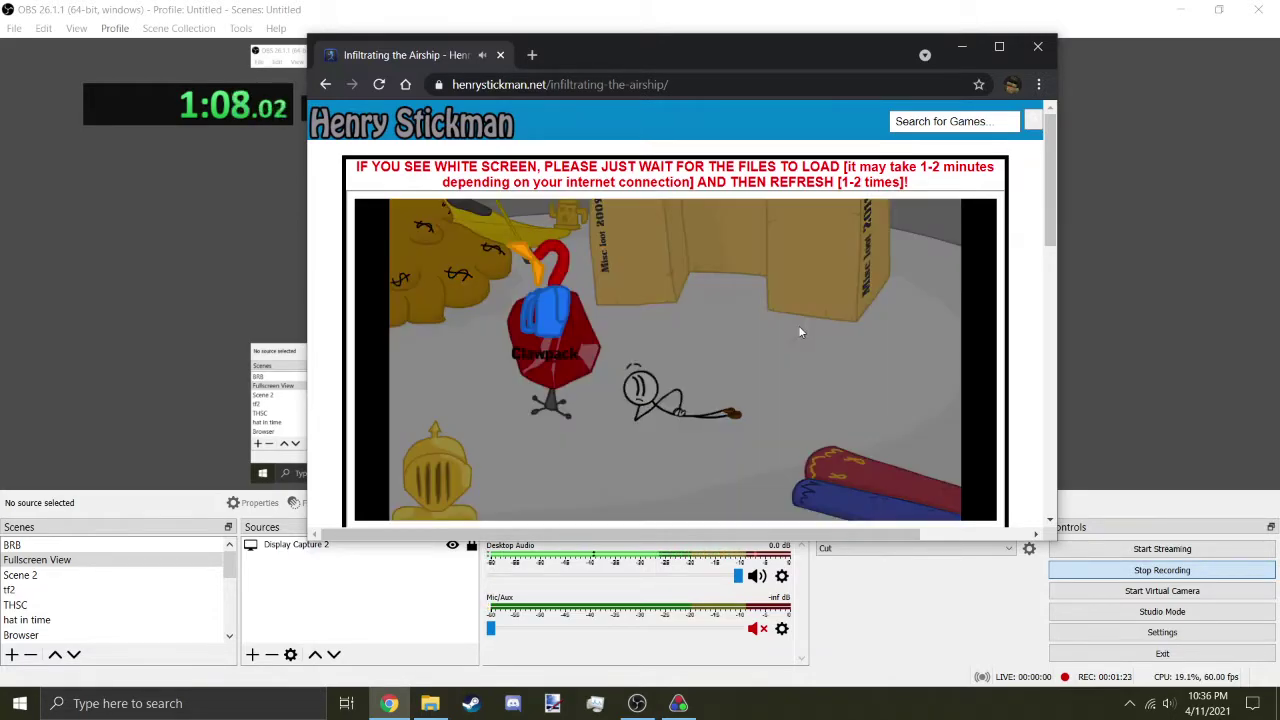
# Step: Take the grey horned device and watch Henry land on the red hull
pyautogui.click(792, 318)
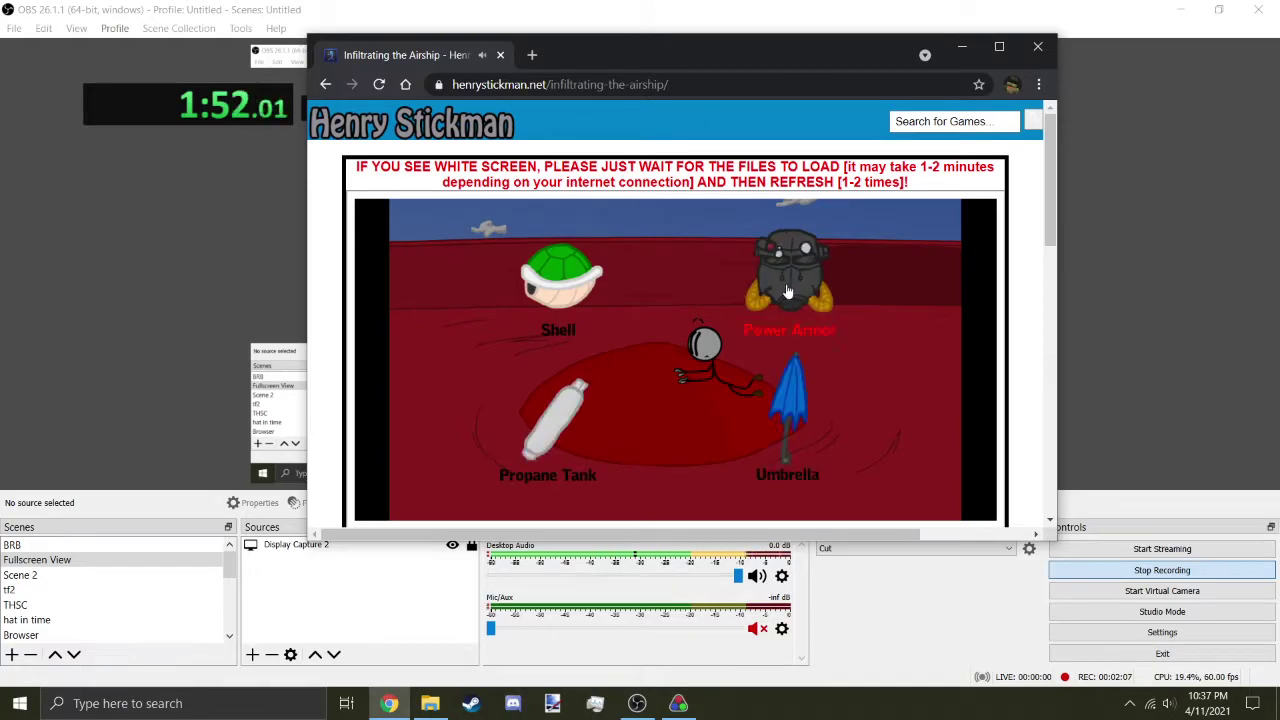
# Step: Pick Power Armor and watch the jetpack escape to the Pure Blooded Thief rank
pyautogui.click(787, 285)
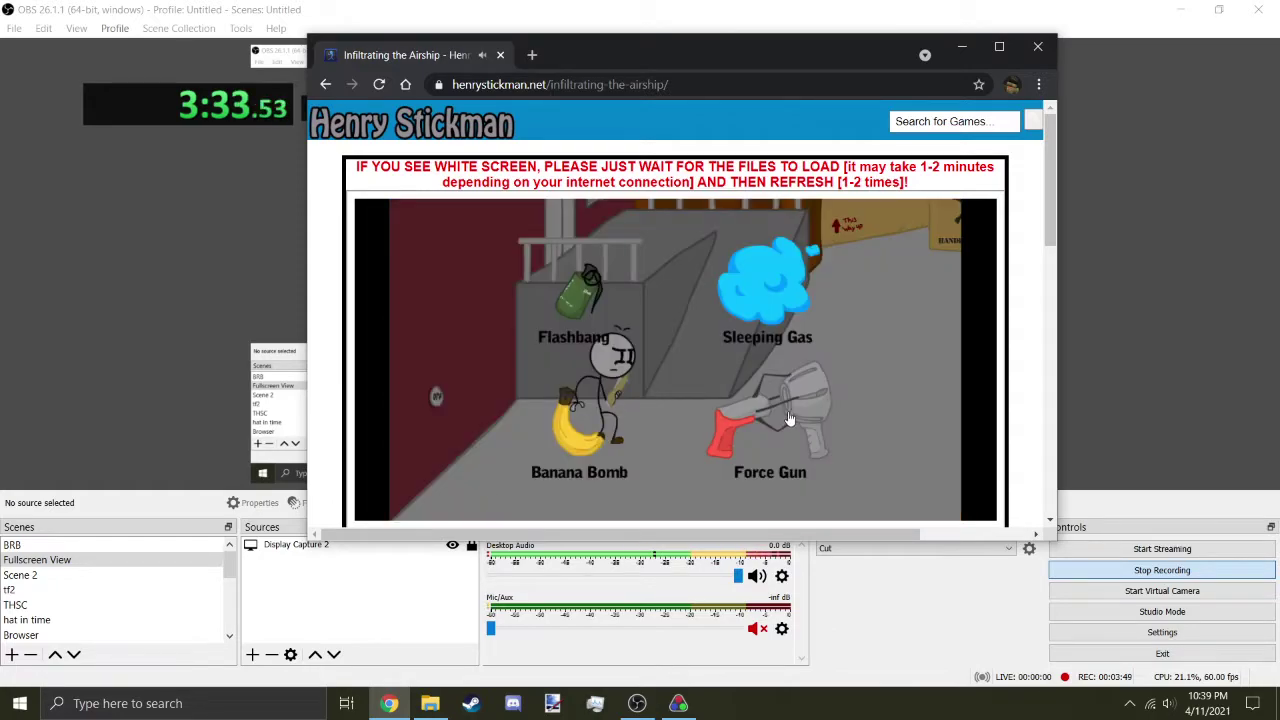
# Step: Choose the Force Gun and watch the cockpit scene until the Laser option appears
pyautogui.click(789, 418)
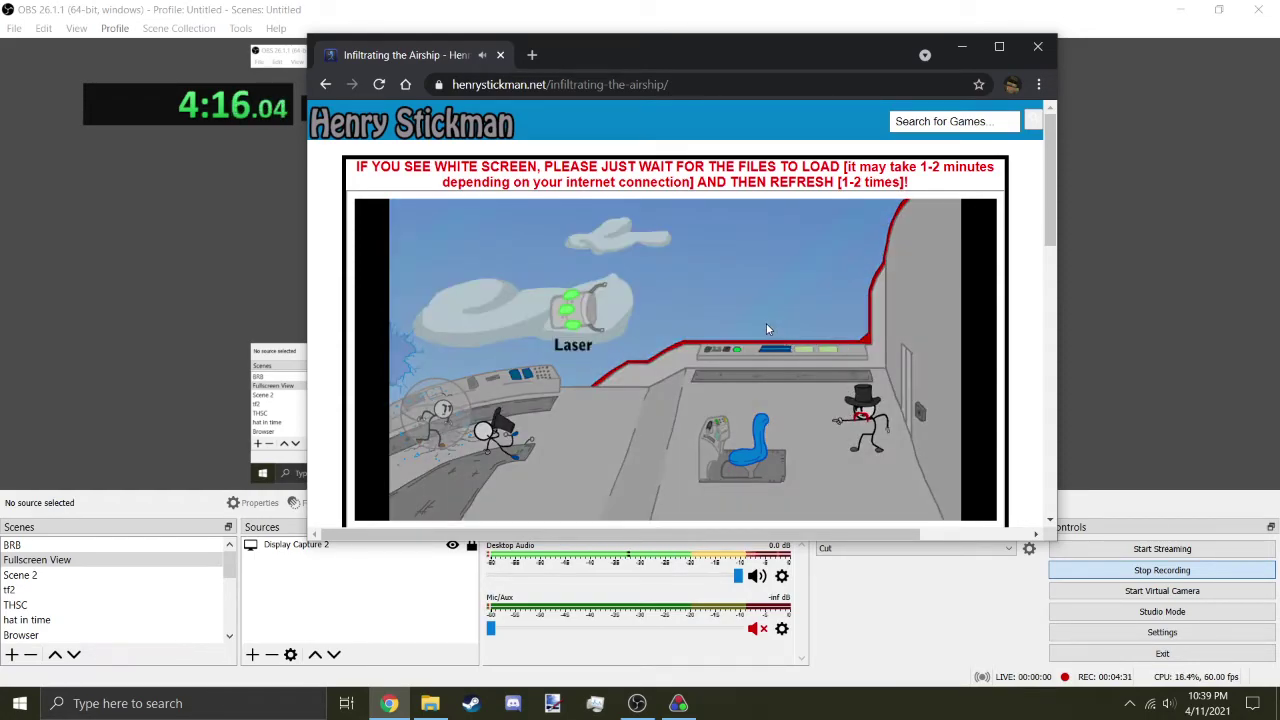
# Step: Choose the Chair and follow Henry's escape into the prison cell block
pyautogui.click(740, 318)
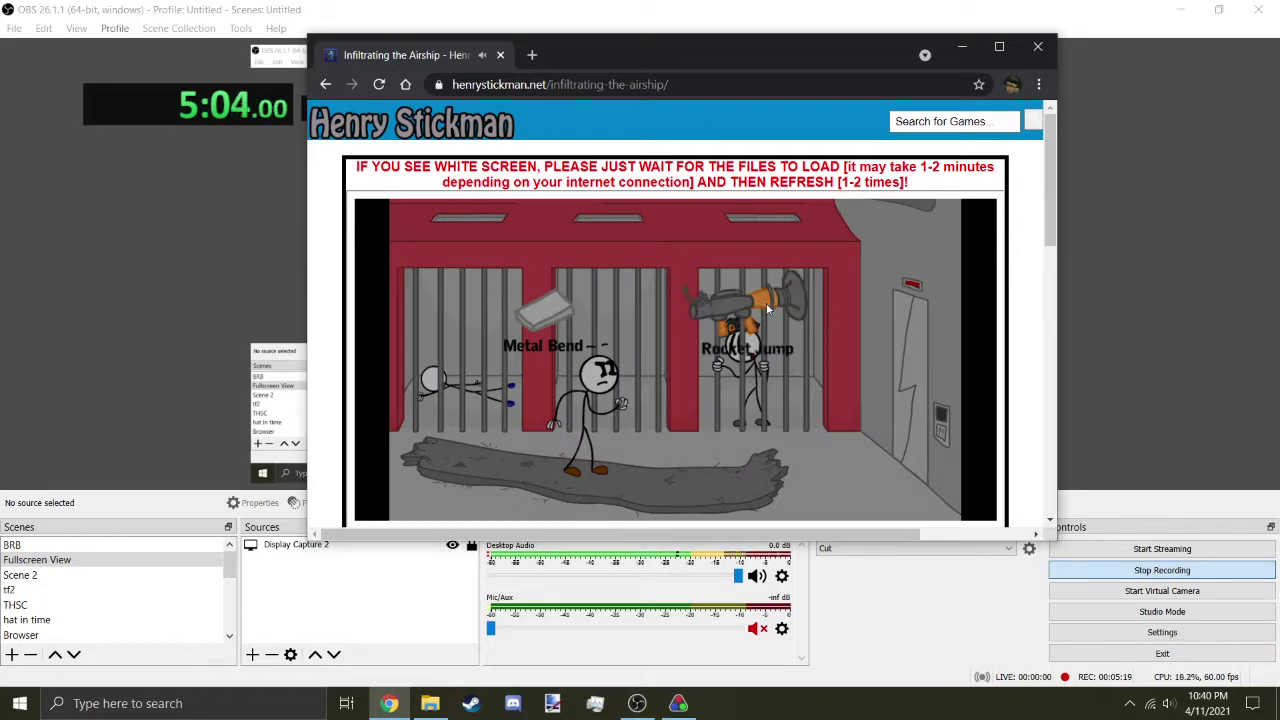
# Step: Choose Rocket Jump and defeat the Right Hand Man for 2266 exp
pyautogui.click(766, 303)
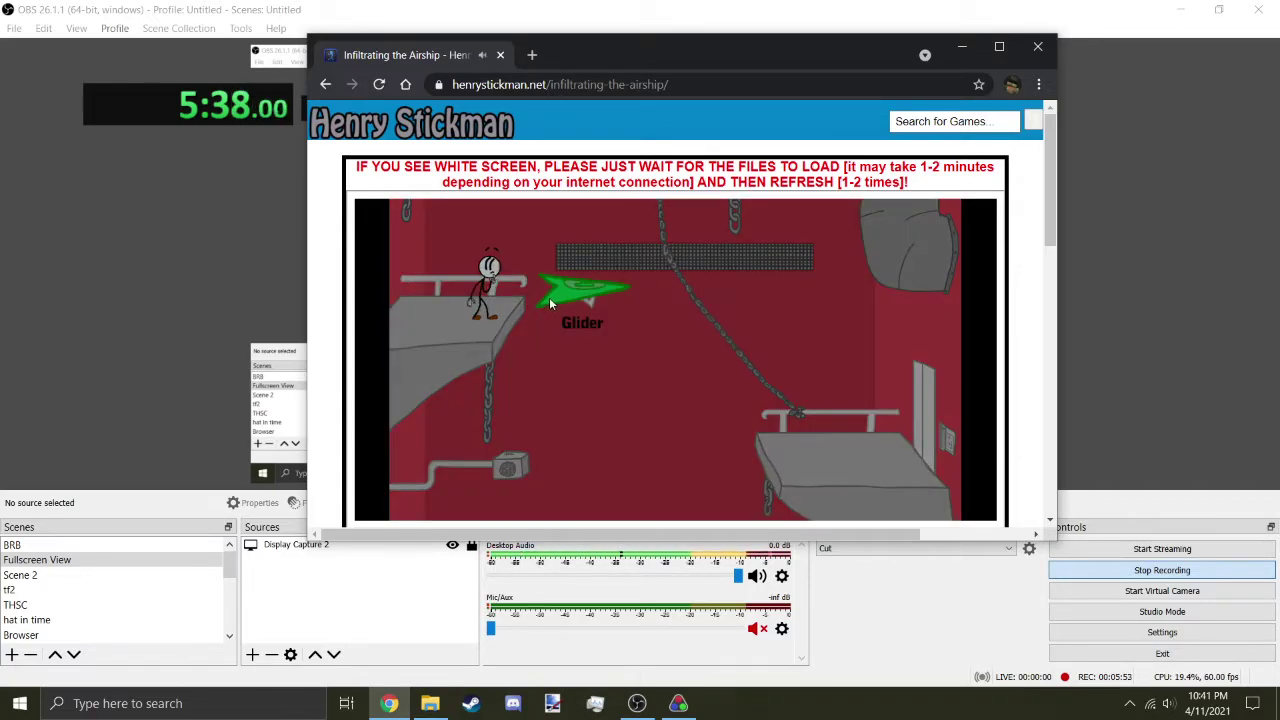
# Step: Take the Glider and the final option, earning the Relentless Bounty Hunter rank
pyautogui.click(558, 294)
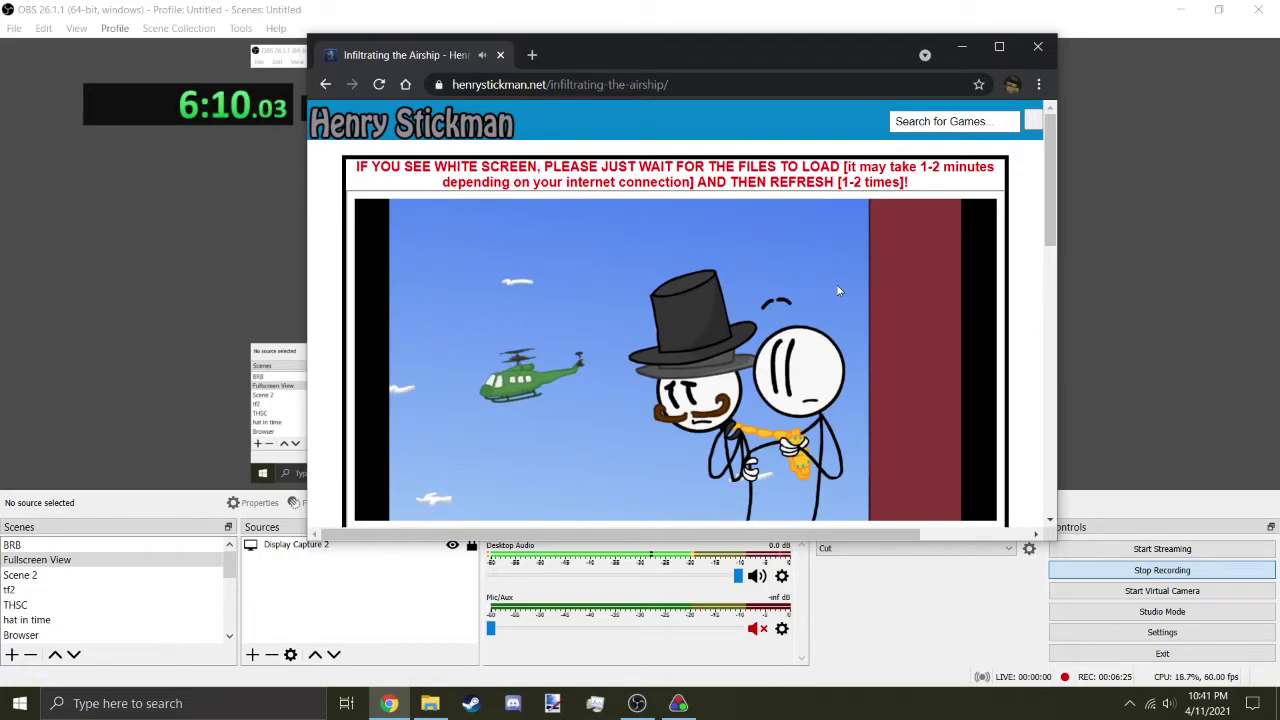
pyautogui.click(835, 293)
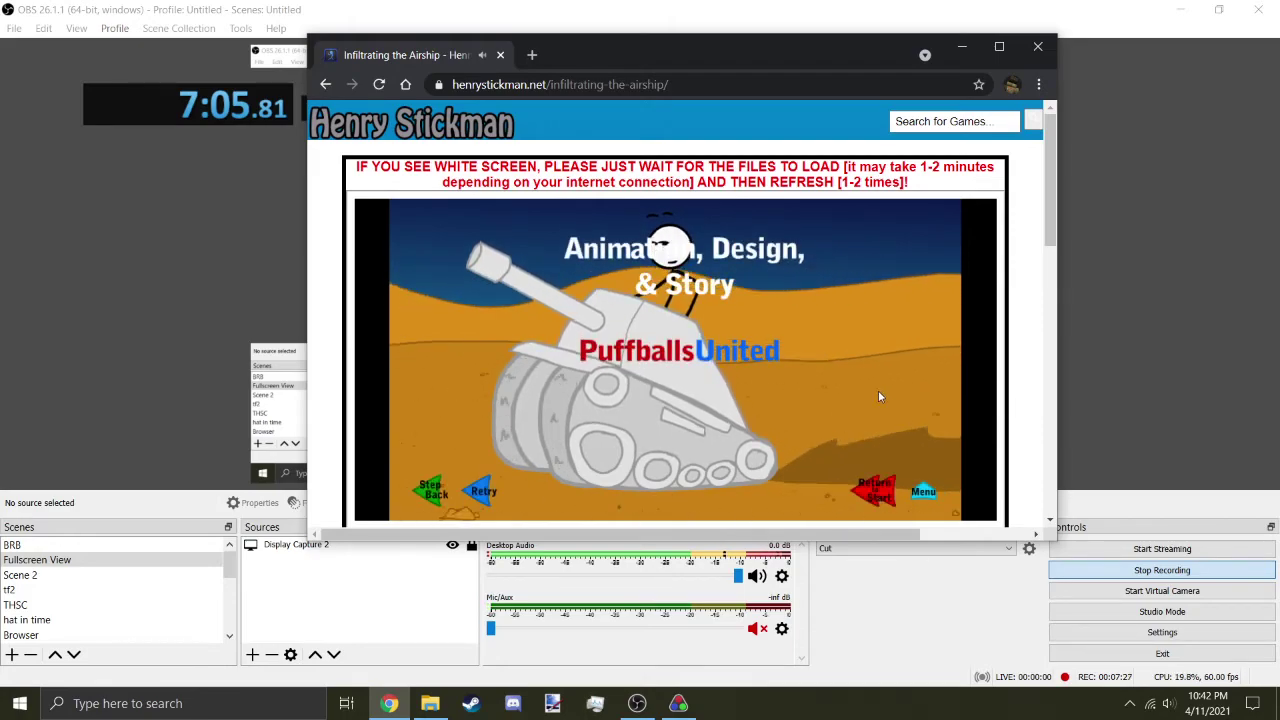
# Step: Step back from the credits, pick Sticky Hand, then choose Ball 'n Chain
pyautogui.click(872, 490)
pyautogui.click(790, 440)
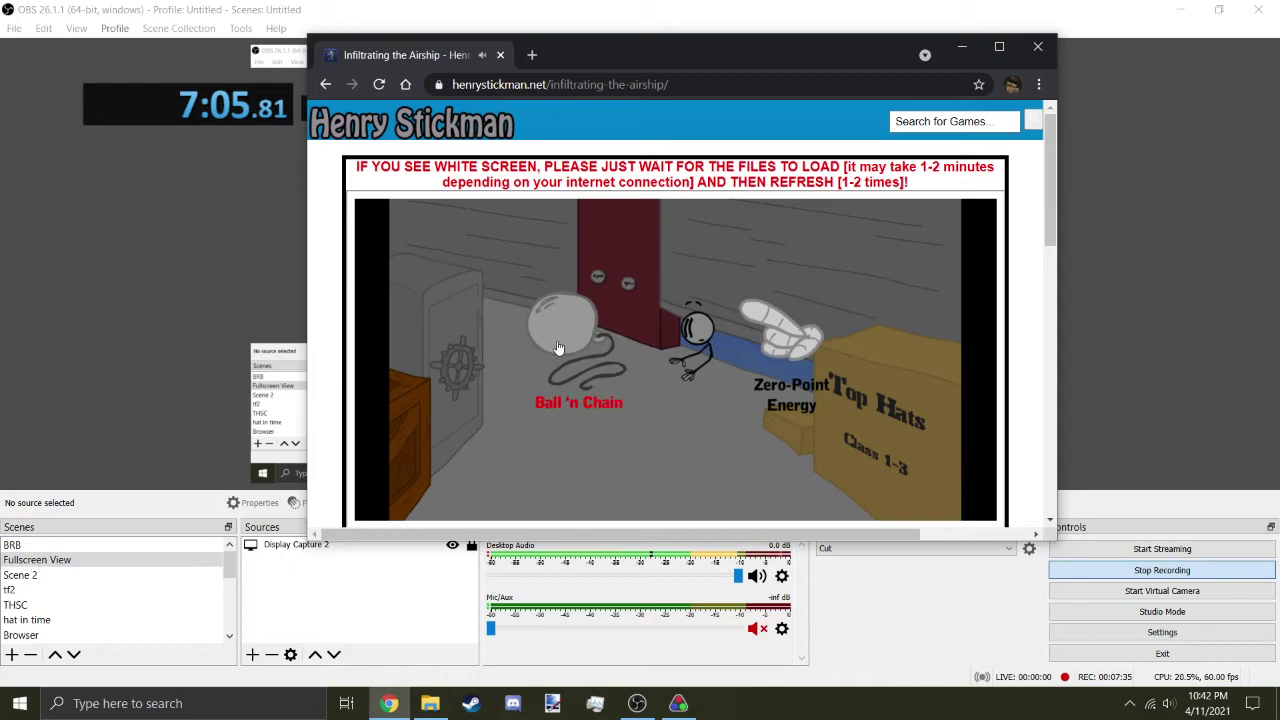
pyautogui.click(580, 402)
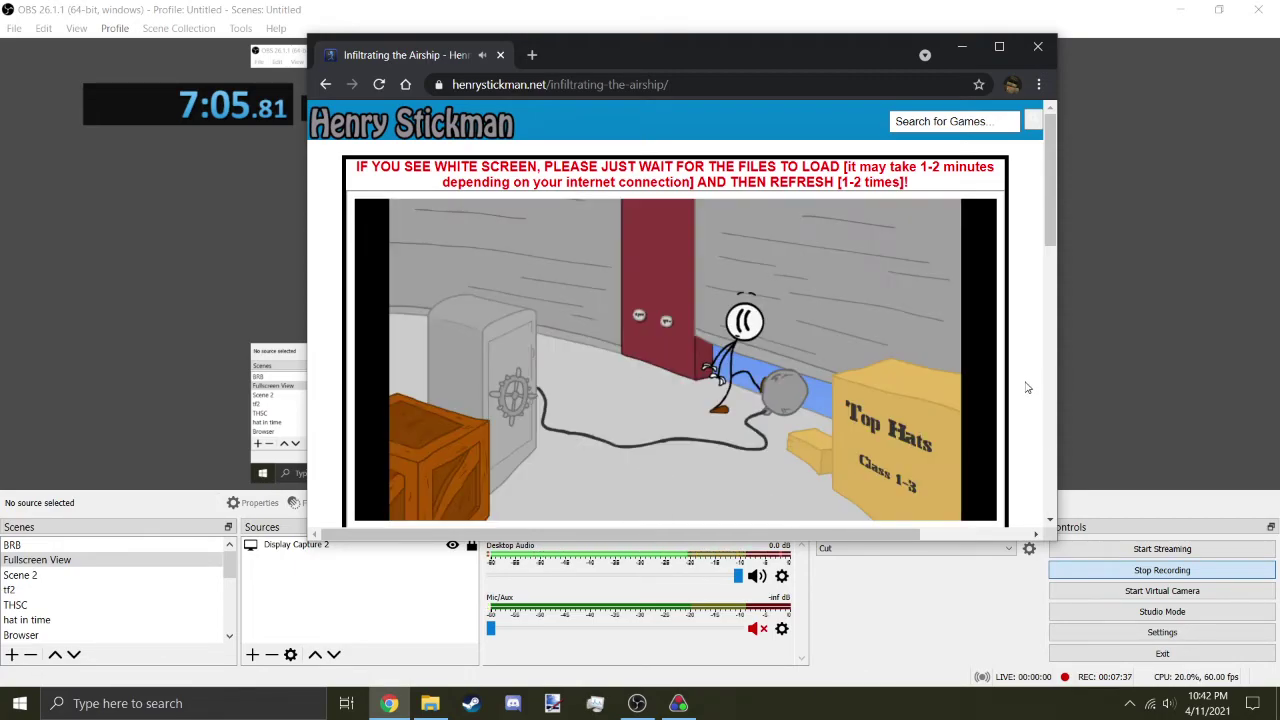